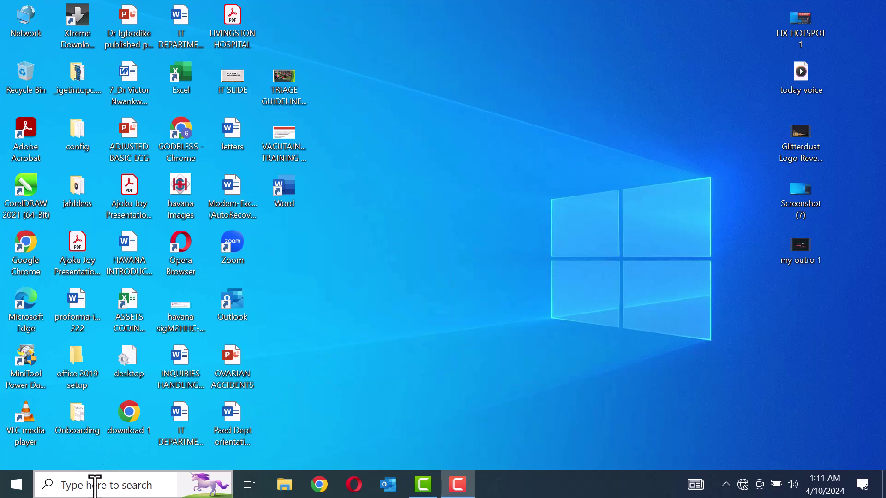
Launch gpedit.msc and expand Computer Configuration > Administrative Templates > Network in the widened tree.
{"action": "key", "text": "super+r"}
{"action": "type", "text": "G"}
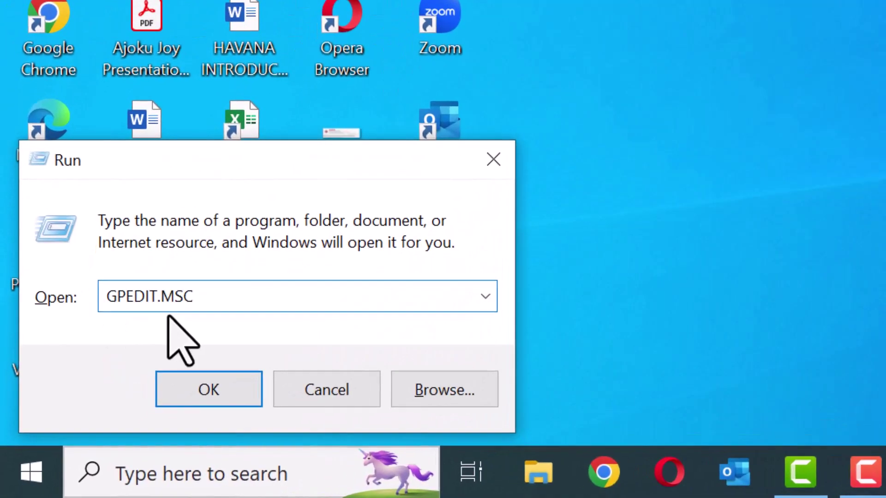
{"action": "left_click", "coordinate": [205, 385]}
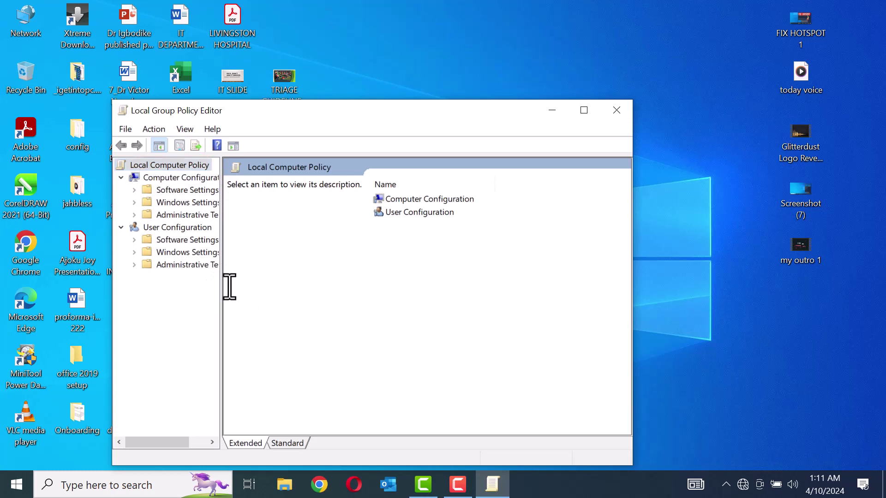
{"action": "left_click_drag", "start_coordinate": [221, 279], "coordinate": [281, 286]}
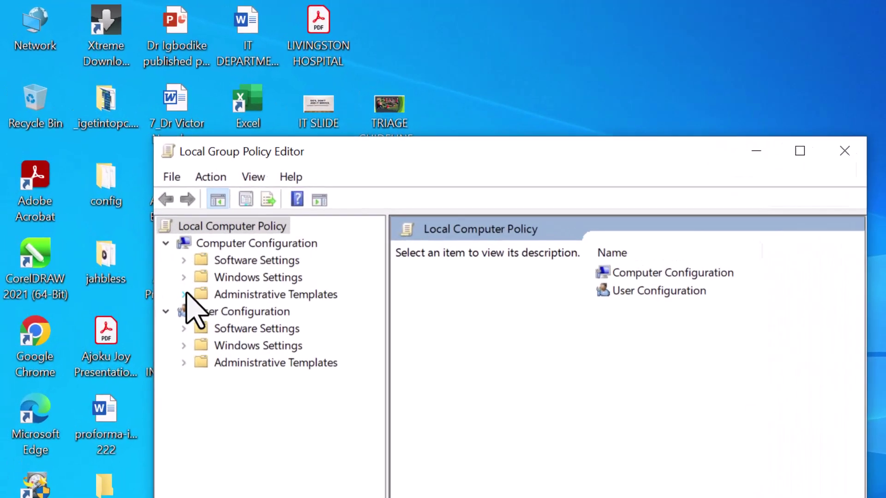
{"action": "left_click", "coordinate": [134, 215]}
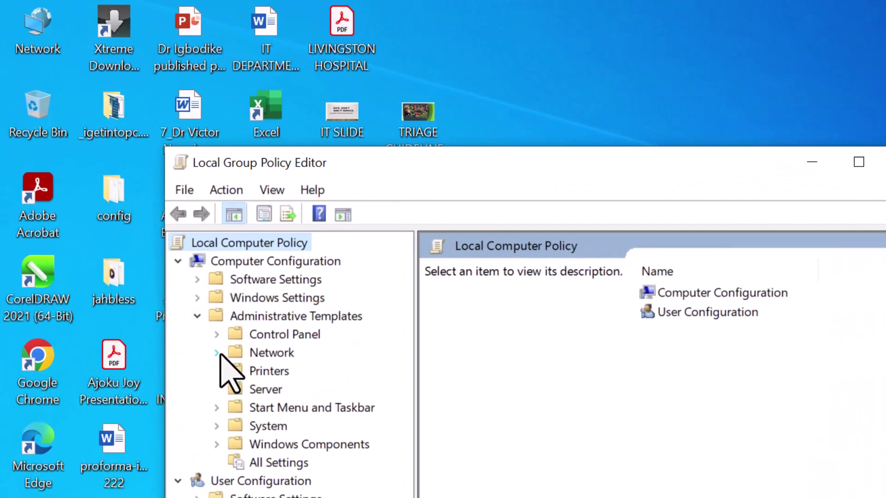
{"action": "left_click", "coordinate": [217, 353]}
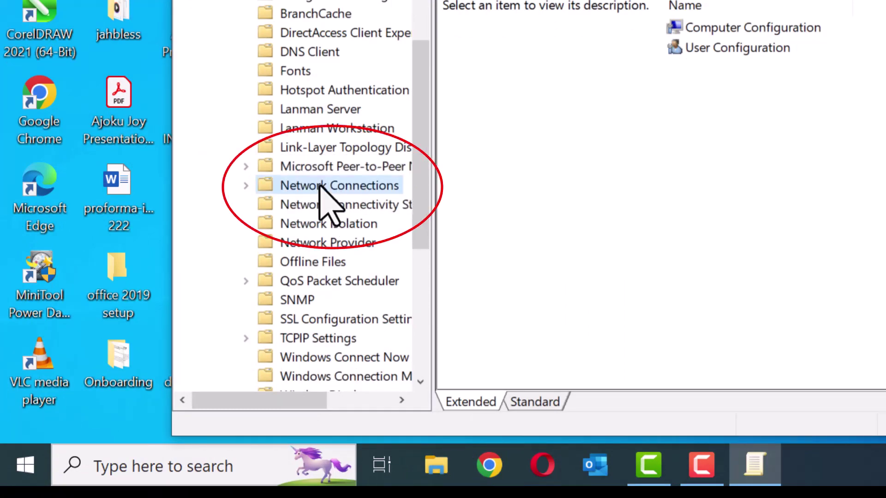
Set the Network Connections policy prohibiting Internet Connection Sharing to Not Configured, then close the editor.
{"action": "double_click", "coordinate": [323, 186]}
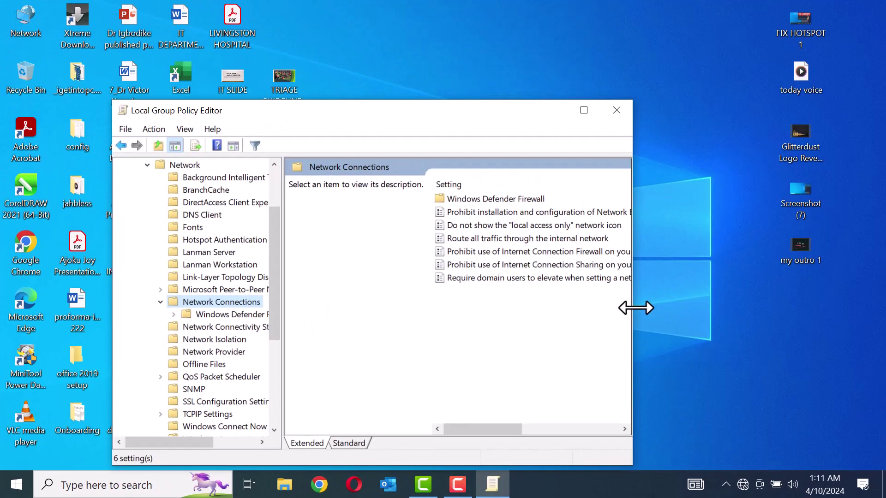
{"action": "left_click_drag", "start_coordinate": [640, 307], "coordinate": [755, 324]}
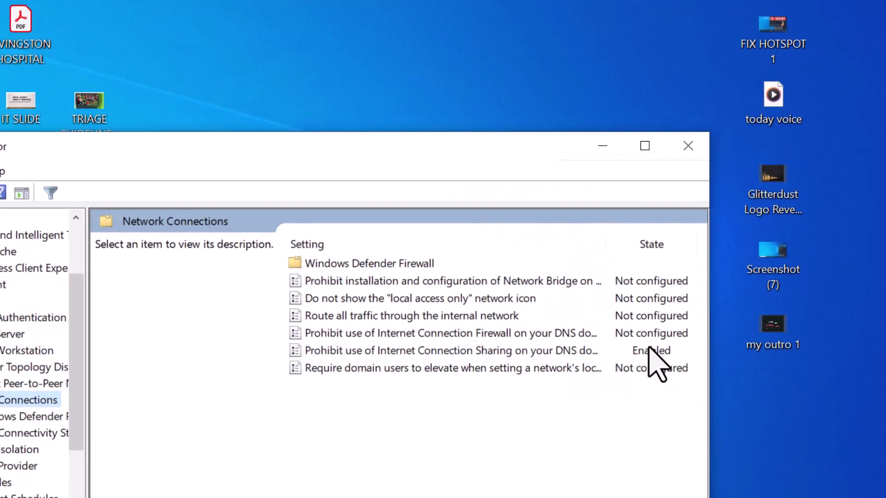
{"action": "double_click", "coordinate": [498, 353]}
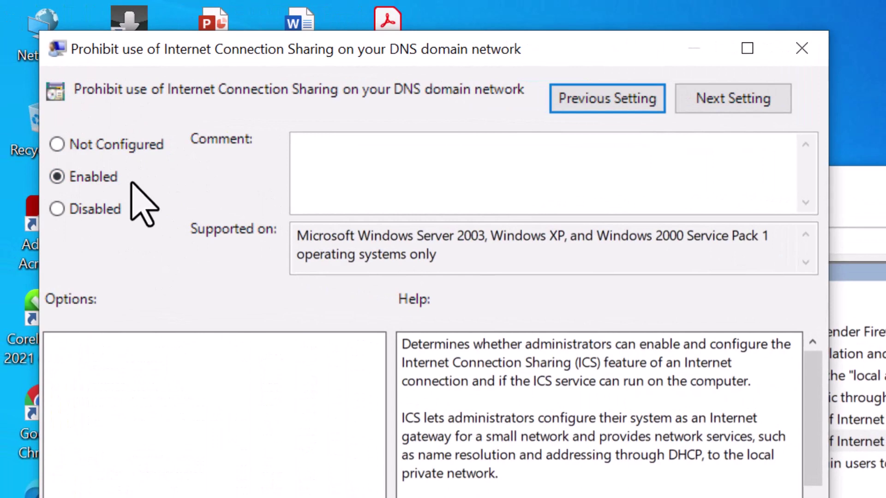
{"action": "left_click", "coordinate": [57, 144]}
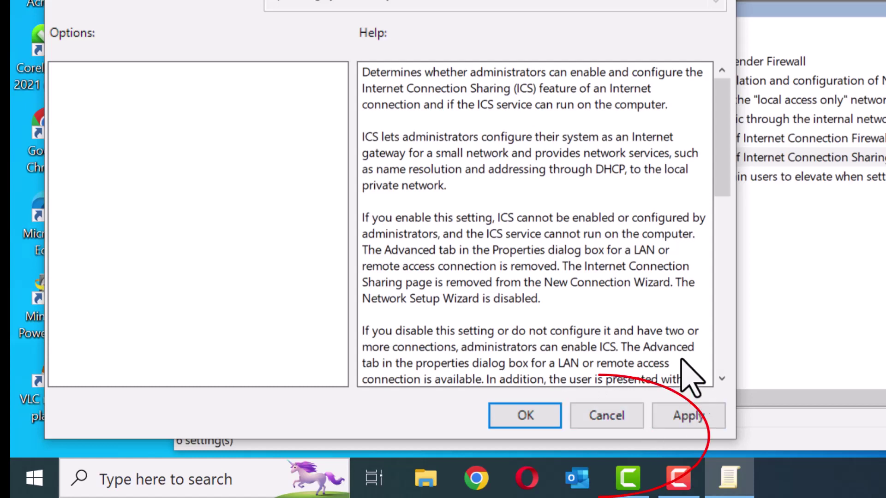
{"action": "left_click", "coordinate": [688, 415]}
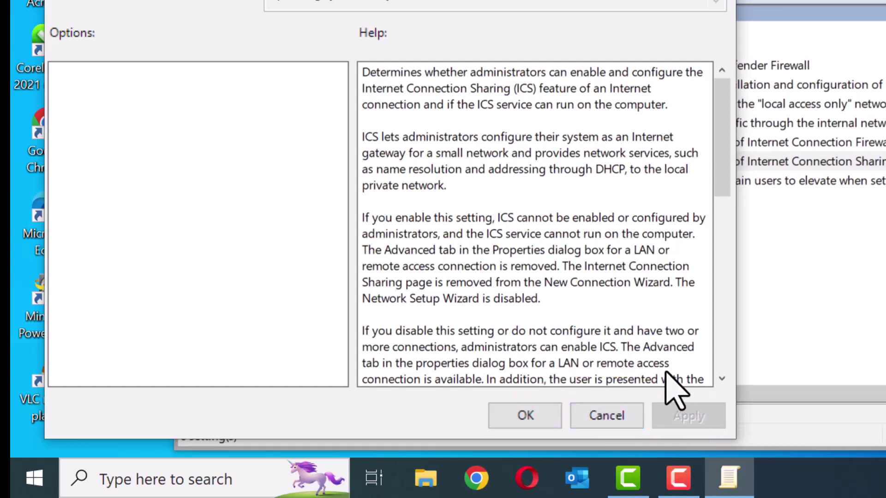
{"action": "left_click", "coordinate": [537, 414]}
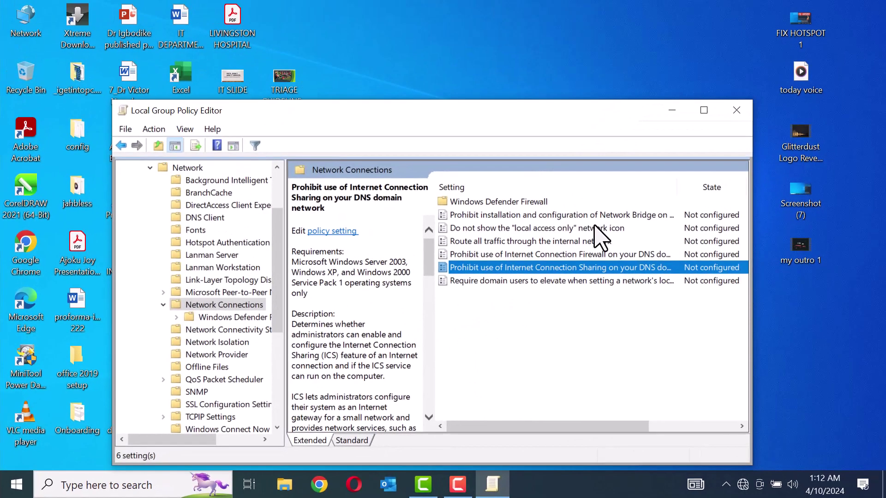
{"action": "left_click", "coordinate": [736, 110]}
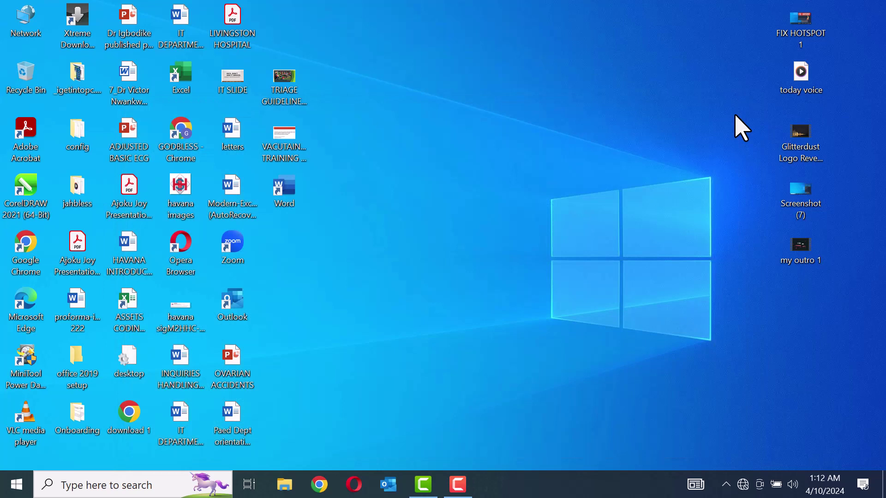
Switch Wi-Fi on from the taskbar network flyout.
{"action": "left_click", "coordinate": [743, 484]}
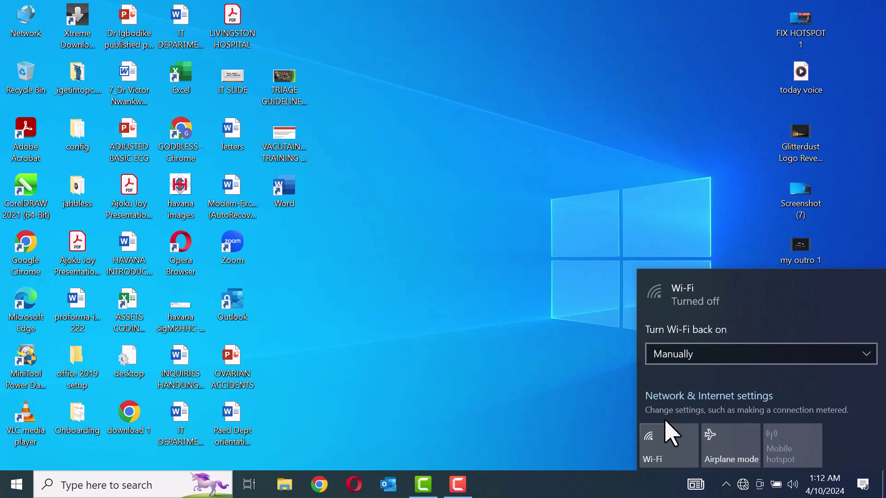
{"action": "left_click", "coordinate": [529, 373]}
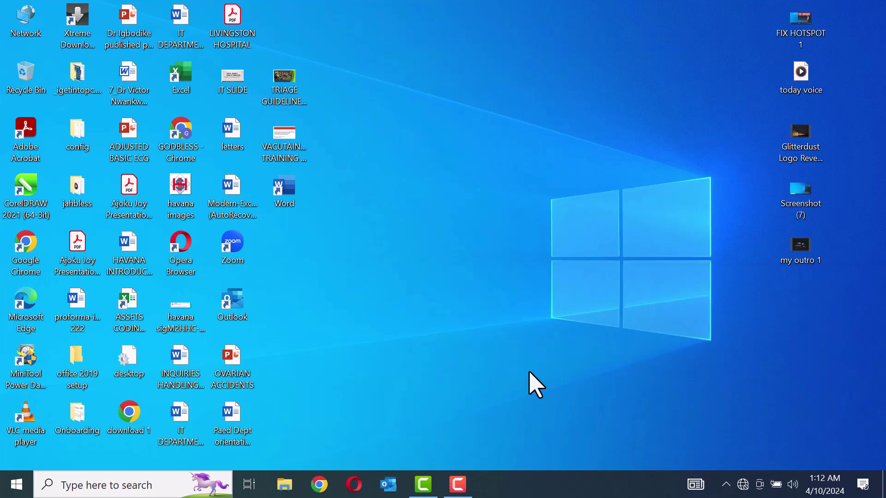
{"action": "left_click", "coordinate": [743, 485]}
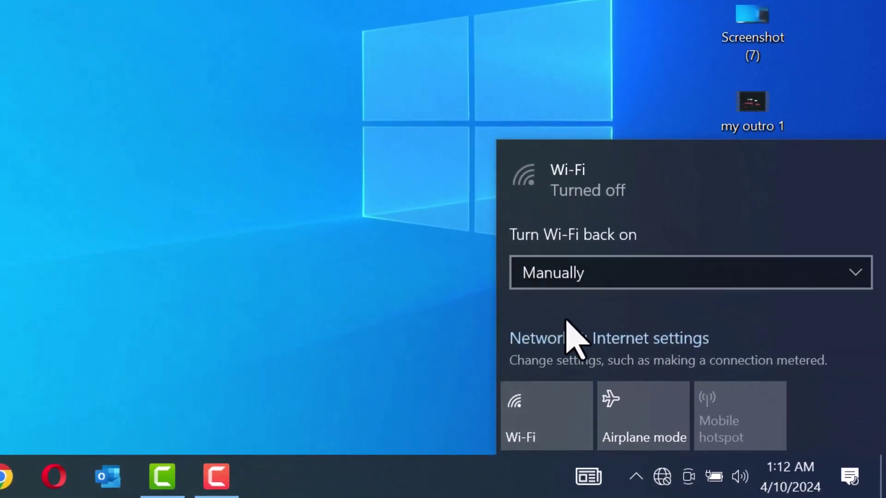
{"action": "left_click", "coordinate": [553, 430]}
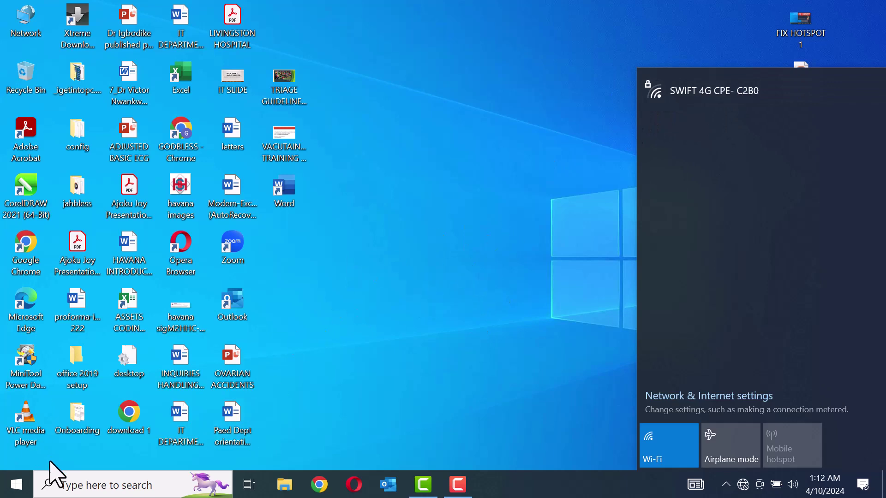
Turn on 'Share my Internet connection' under Network & Internet > Mobile hotspot, then close Settings.
{"action": "left_click", "coordinate": [18, 485]}
{"action": "left_click", "coordinate": [18, 484]}
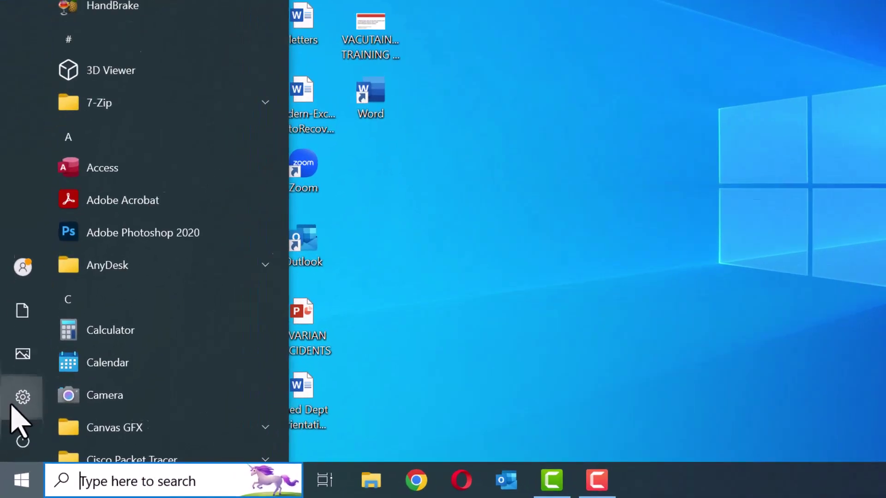
{"action": "mouse_move", "coordinate": [19, 422]}
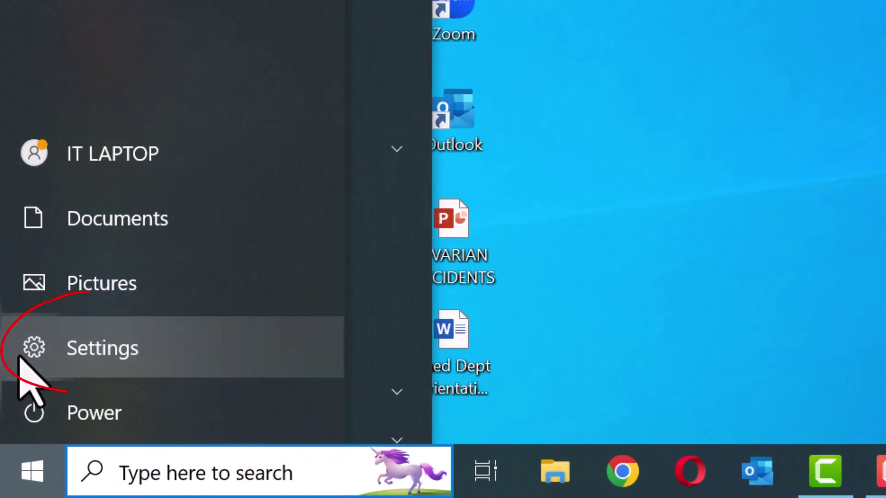
{"action": "left_click", "coordinate": [39, 412]}
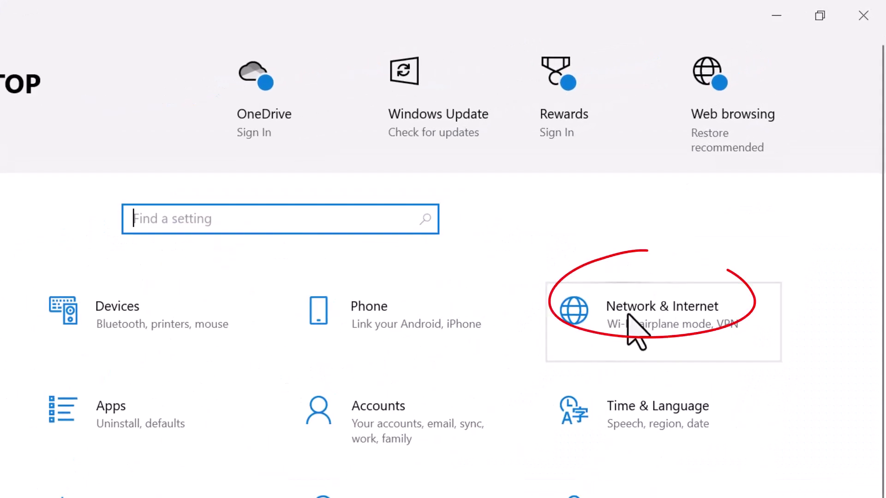
{"action": "left_click", "coordinate": [632, 315]}
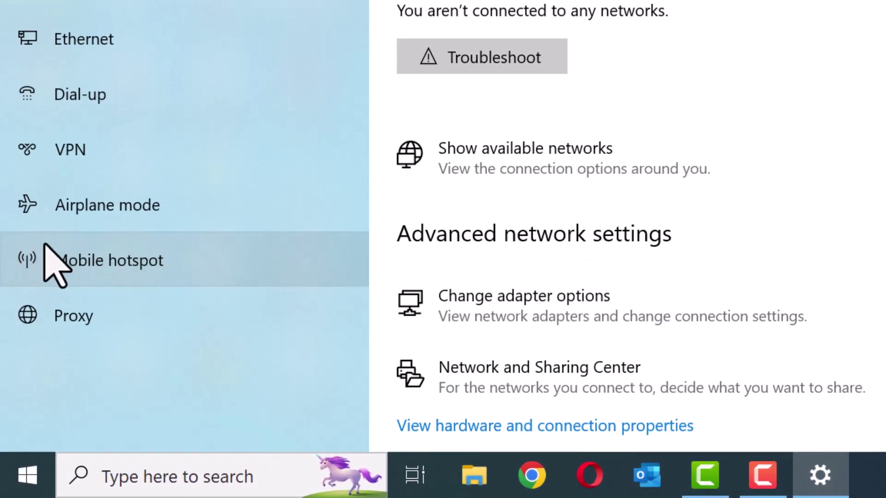
{"action": "left_click", "coordinate": [86, 260]}
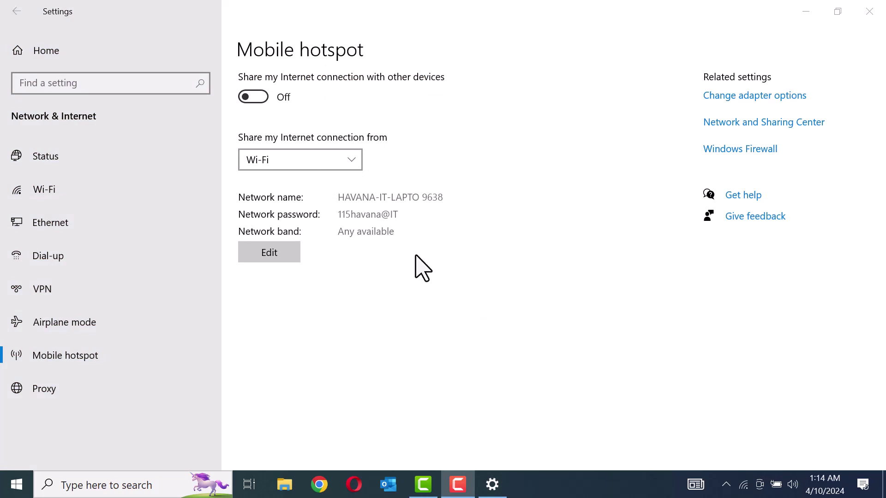
{"action": "left_click", "coordinate": [253, 97]}
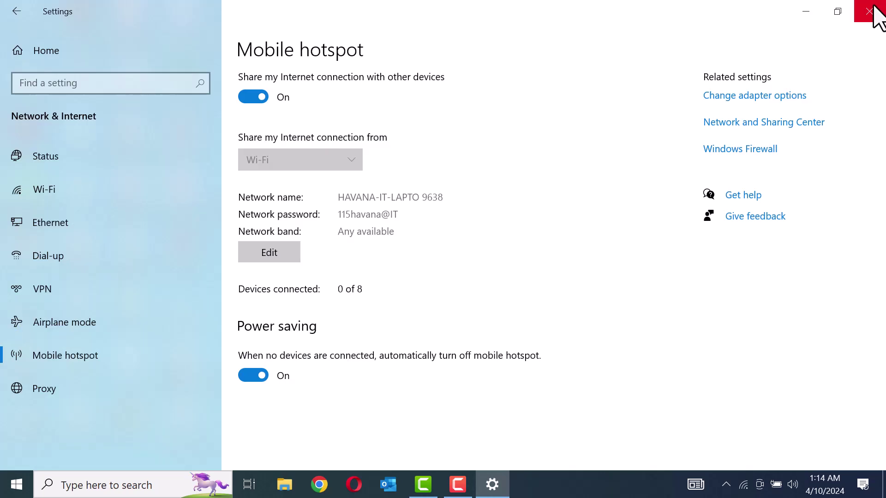
{"action": "left_click", "coordinate": [869, 11]}
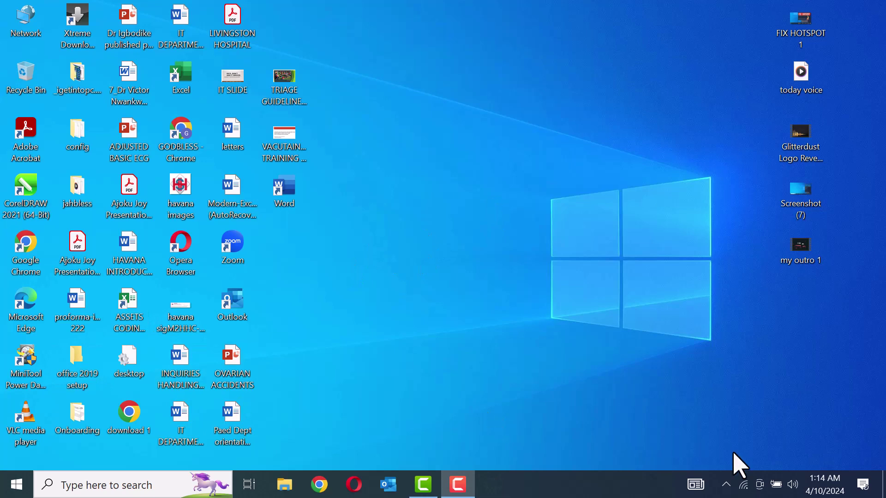
Turn off McAfee Real-Time Scanning with resume 'In 45 min', then close McAfee LiveSafe.
{"action": "left_click", "coordinate": [725, 485]}
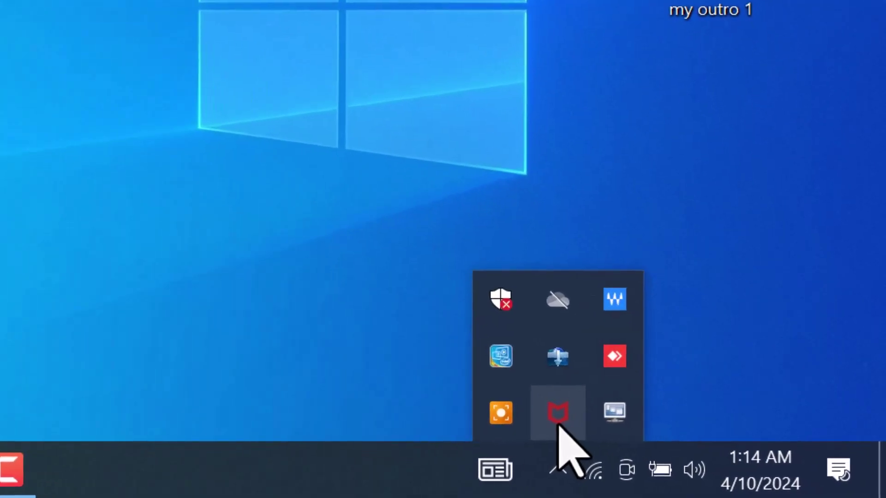
{"action": "right_click", "coordinate": [726, 459]}
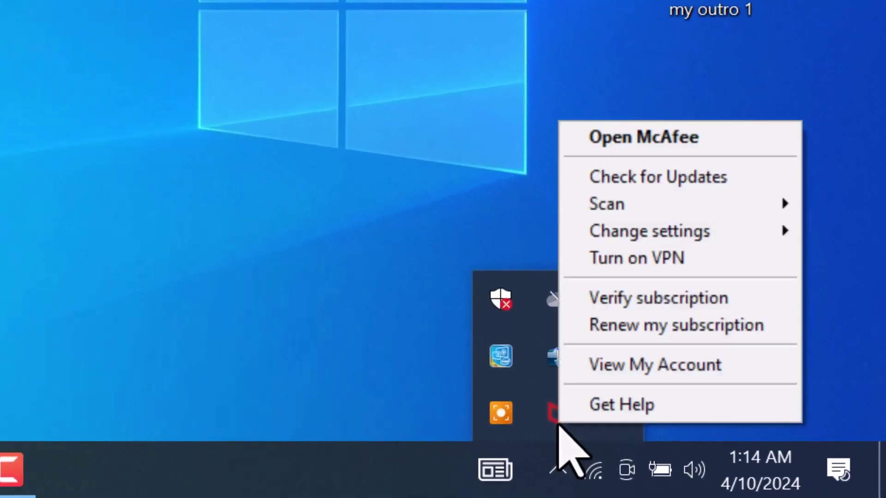
{"action": "mouse_move", "coordinate": [664, 238]}
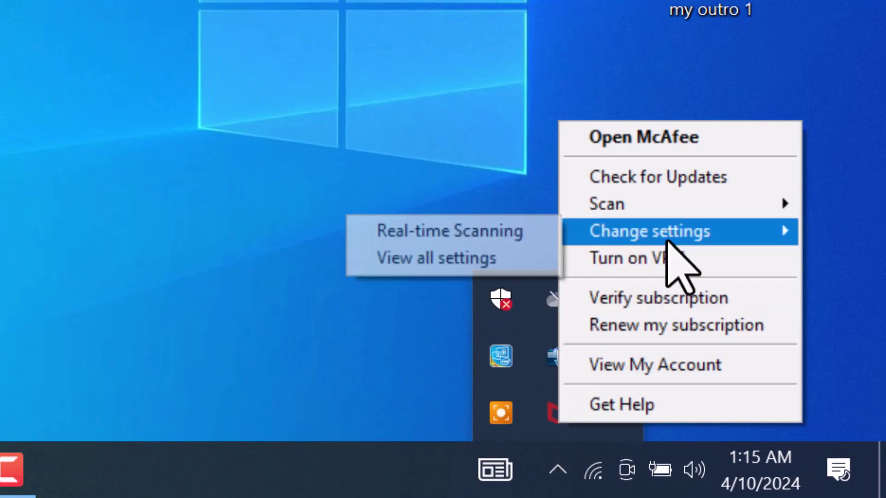
{"action": "left_click", "coordinate": [504, 257]}
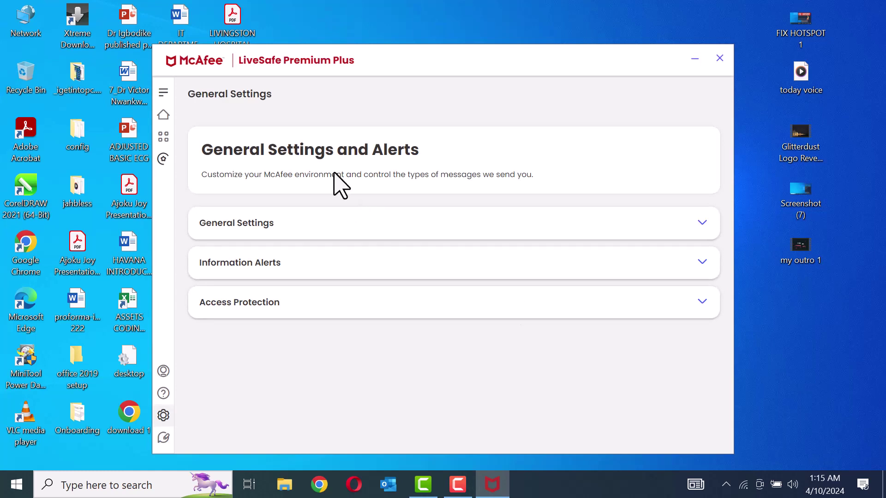
{"action": "left_click", "coordinate": [167, 138]}
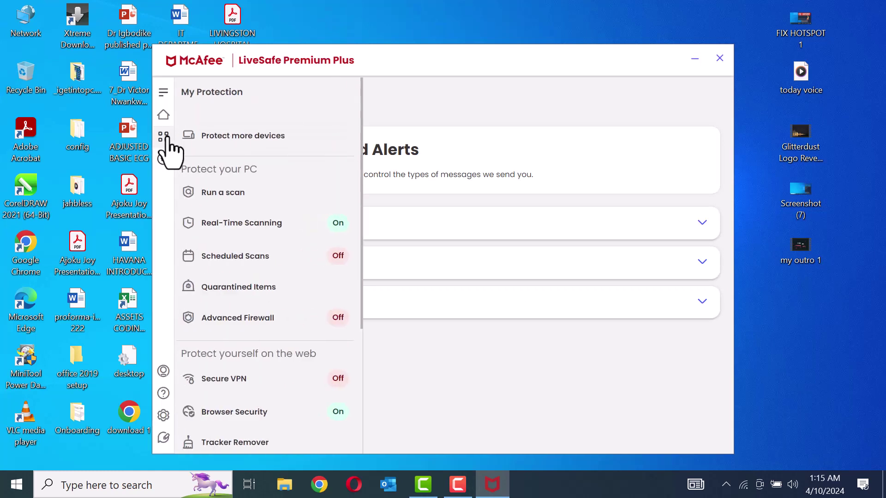
{"action": "left_click", "coordinate": [260, 222]}
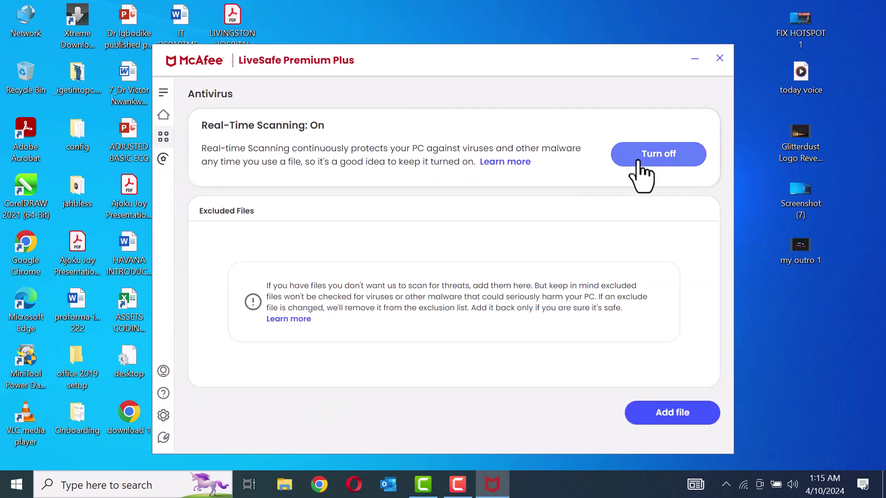
{"action": "left_click", "coordinate": [655, 162]}
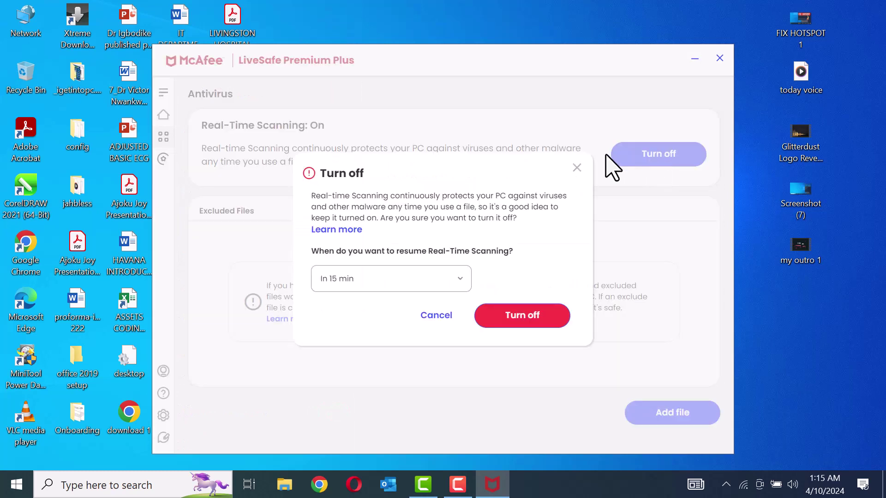
{"action": "left_click", "coordinate": [457, 289]}
{"action": "left_click", "coordinate": [404, 249]}
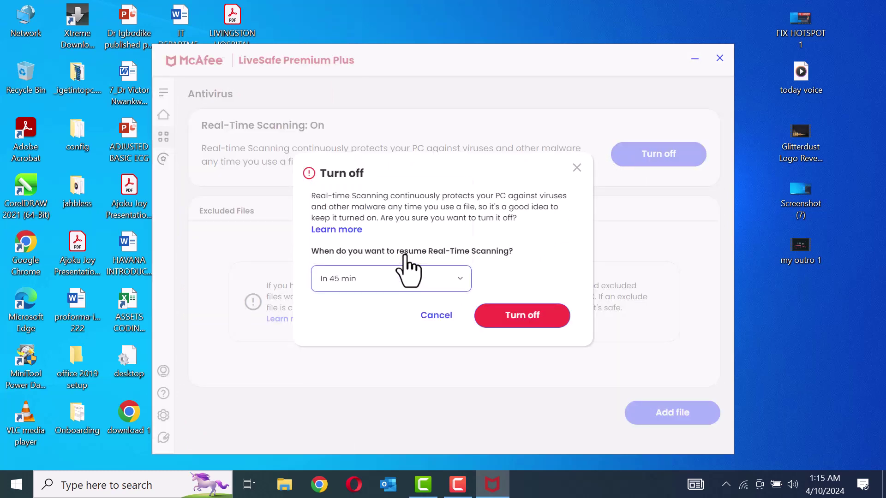
{"action": "left_click", "coordinate": [522, 316]}
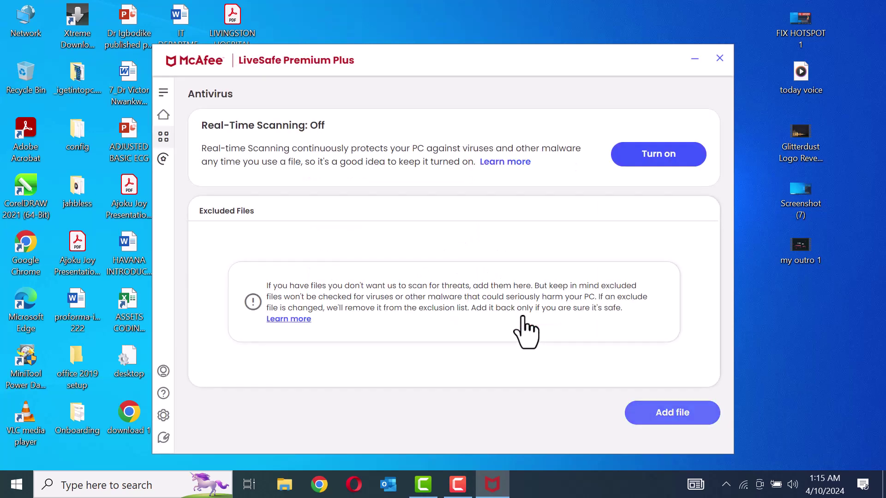
{"action": "left_click", "coordinate": [162, 139]}
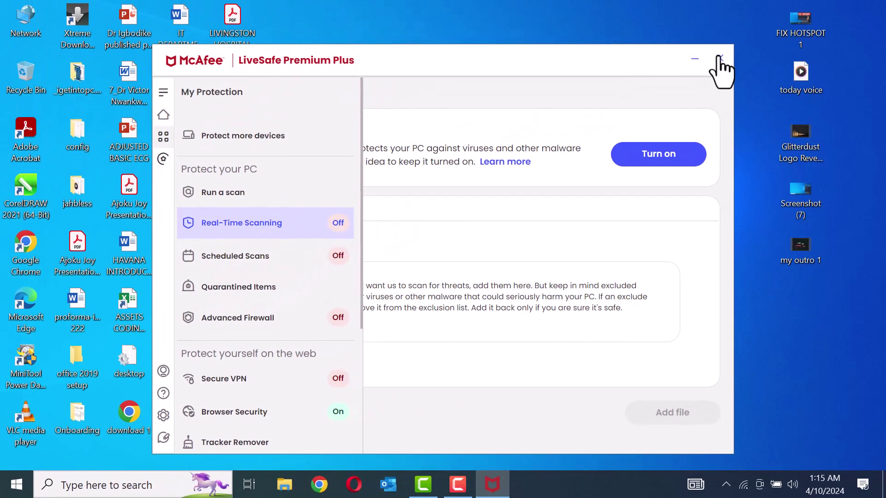
{"action": "left_click", "coordinate": [720, 59]}
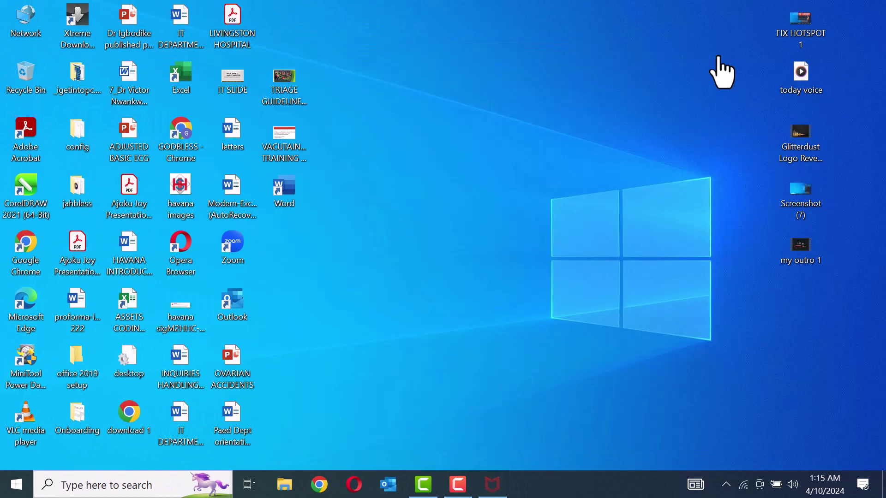
Run the network troubleshooter on All network adapters.
{"action": "right_click", "coordinate": [744, 485]}
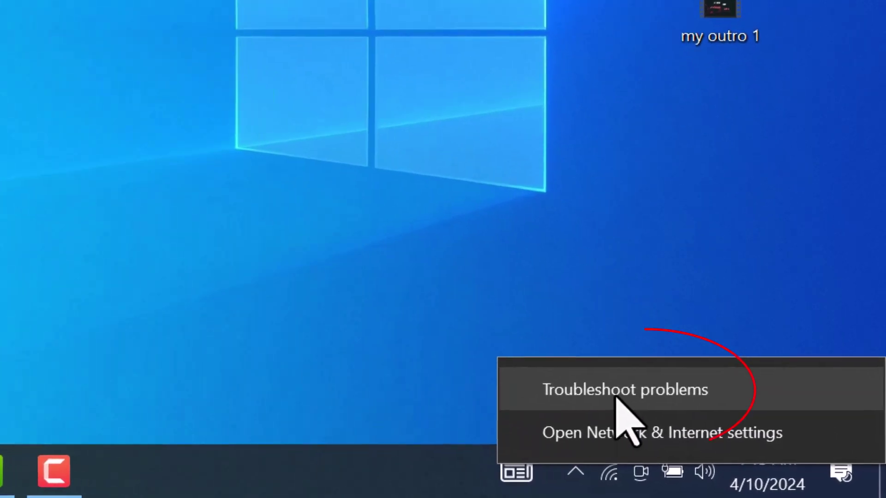
{"action": "left_click", "coordinate": [745, 444]}
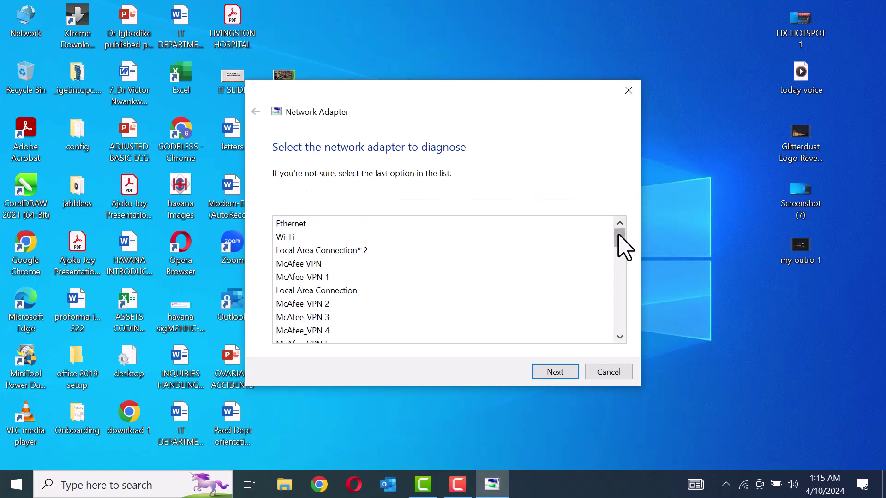
{"action": "left_click_drag", "start_coordinate": [618, 234], "coordinate": [625, 369]}
{"action": "left_click_drag", "start_coordinate": [618, 236], "coordinate": [624, 340]}
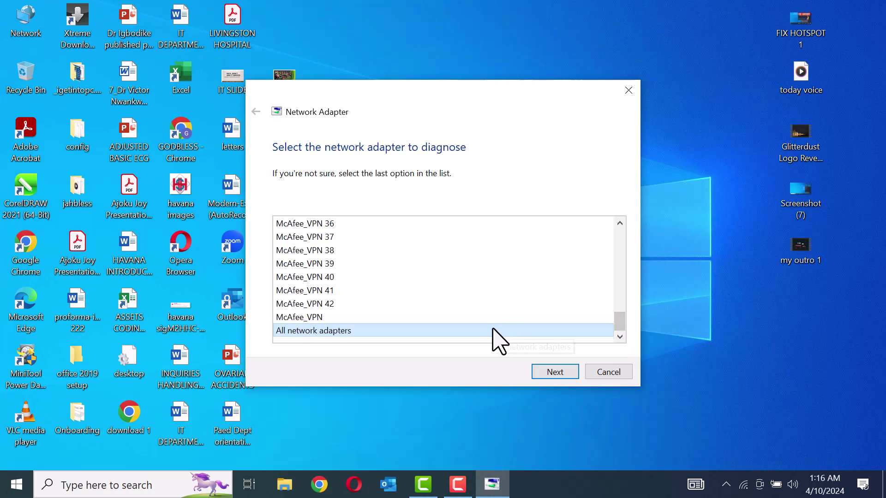
{"action": "left_click", "coordinate": [546, 368]}
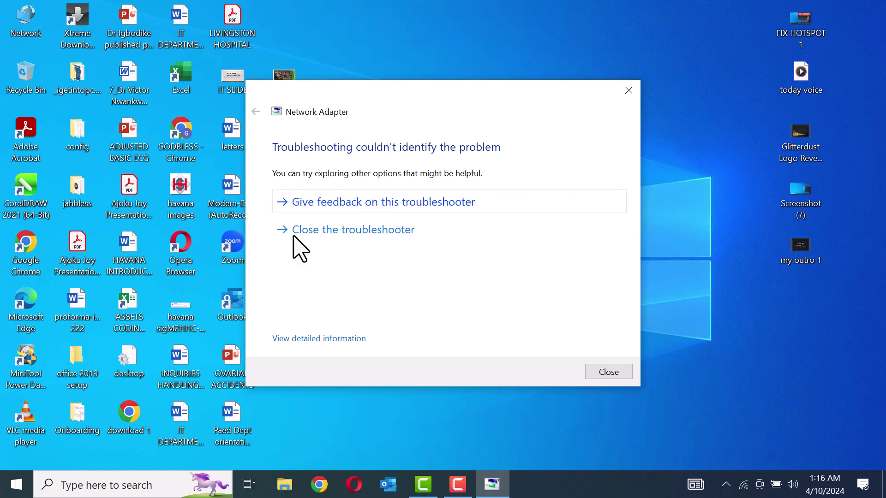
Read the detailed report showing no issues detected, then close the troubleshooter.
{"action": "left_click", "coordinate": [337, 340]}
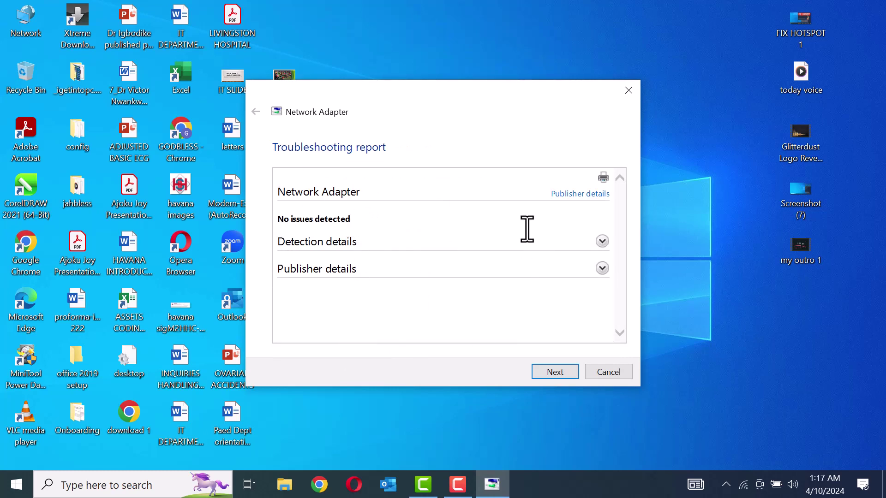
{"action": "left_click", "coordinate": [628, 90]}
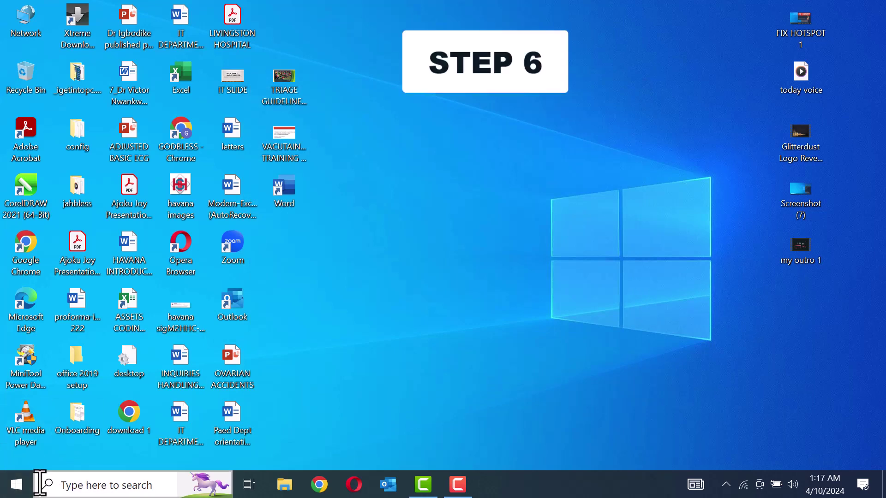
Search for 'WINDOW UPDATE' and open Windows Update settings from Best match.
{"action": "left_click", "coordinate": [54, 486]}
{"action": "type", "text": "W"}
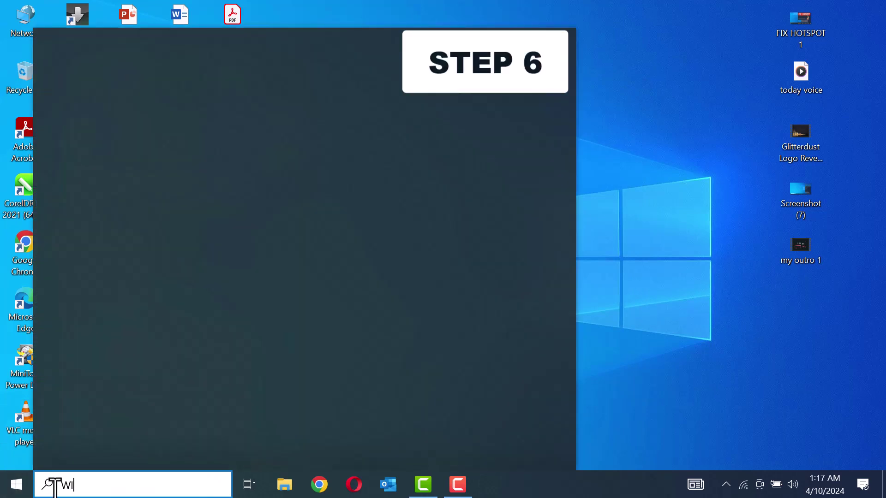
{"action": "type", "text": "INDOW"}
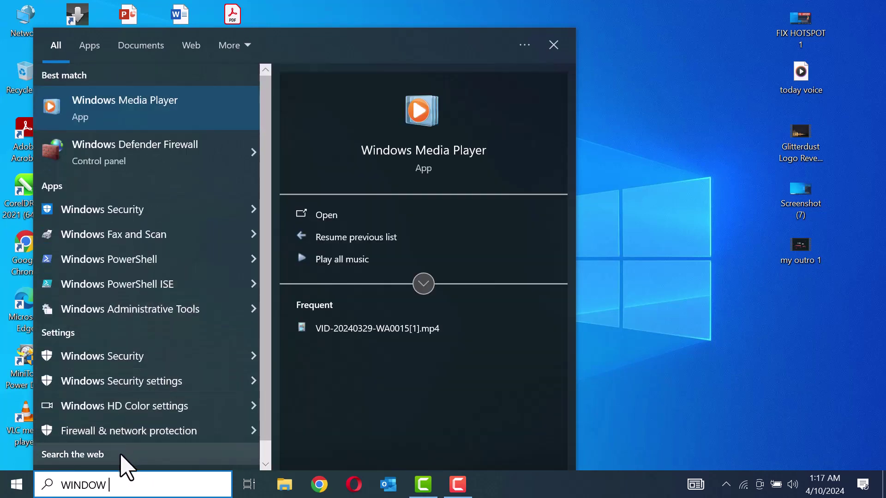
{"action": "type", "text": " UPDAT"}
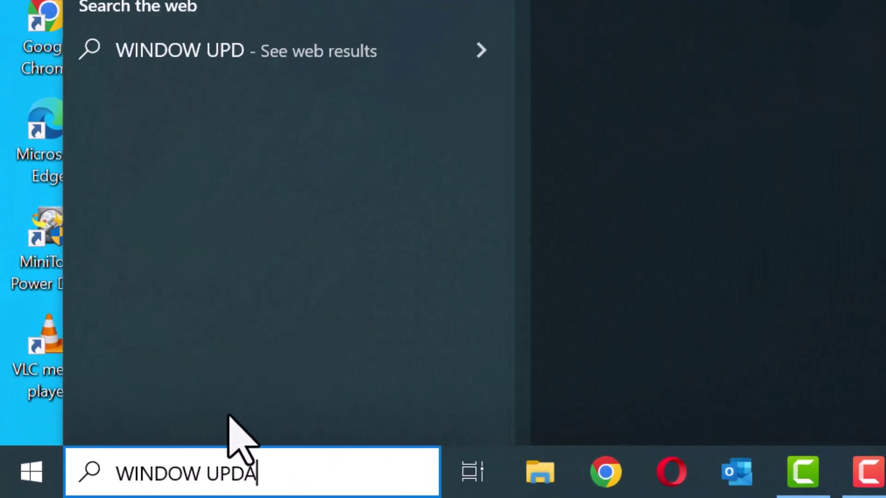
{"action": "type", "text": "E"}
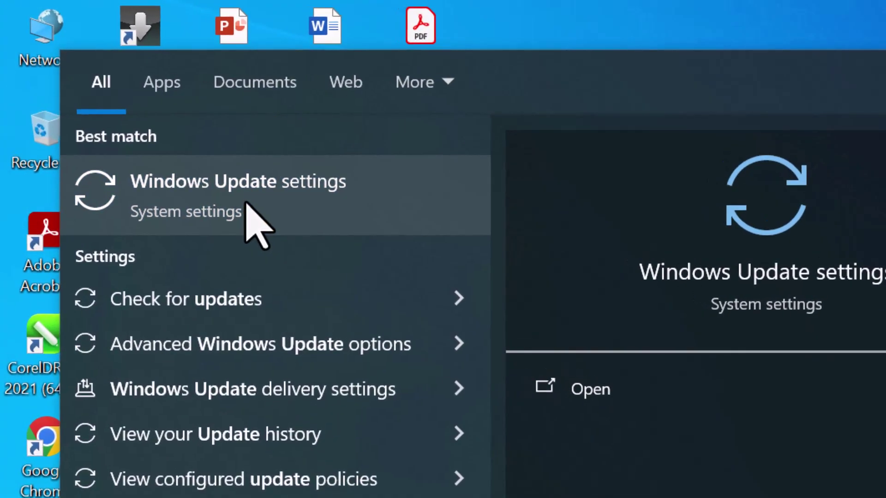
{"action": "left_click", "coordinate": [161, 141]}
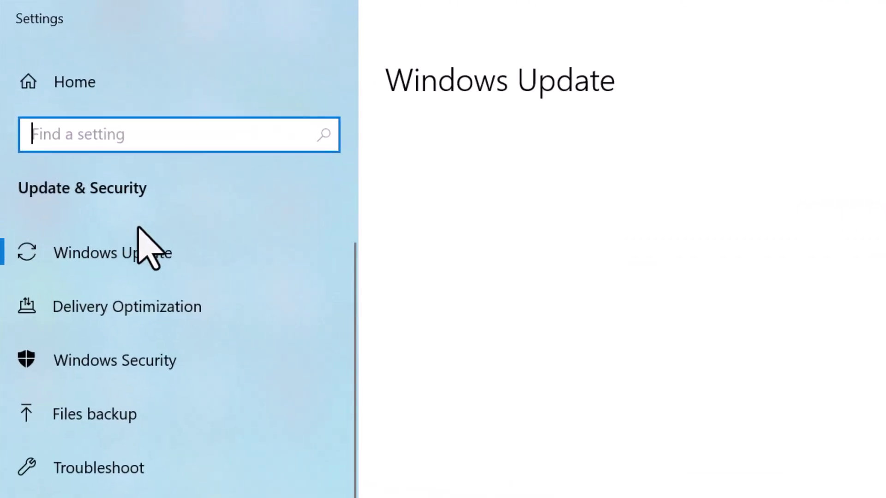
Retry Windows Update after the 0x80070643 error so it checks for updates again.
{"action": "left_click", "coordinate": [148, 256]}
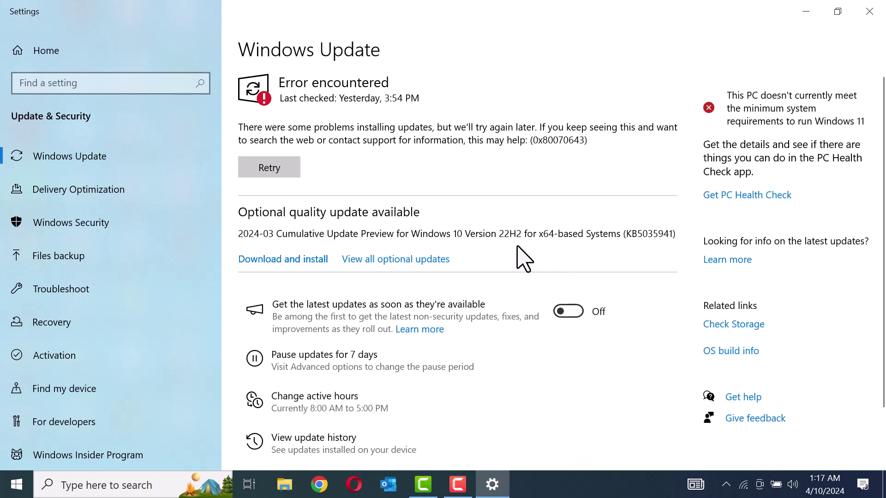
{"action": "left_click", "coordinate": [277, 168]}
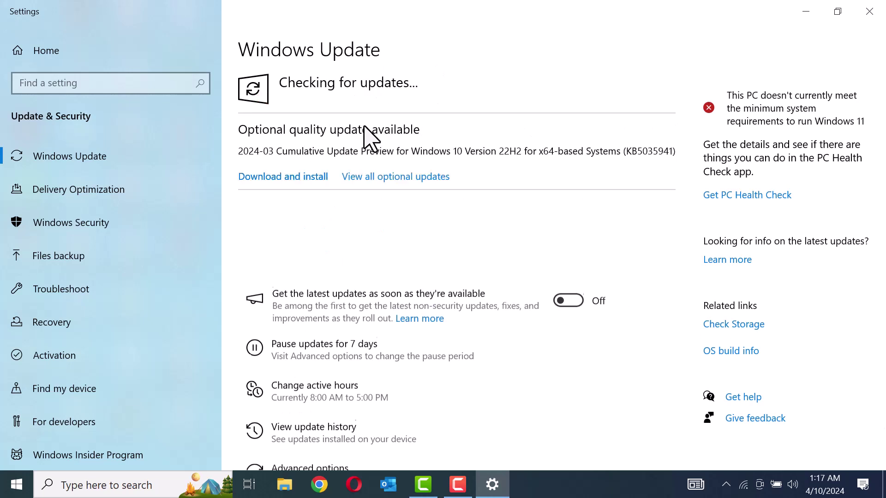